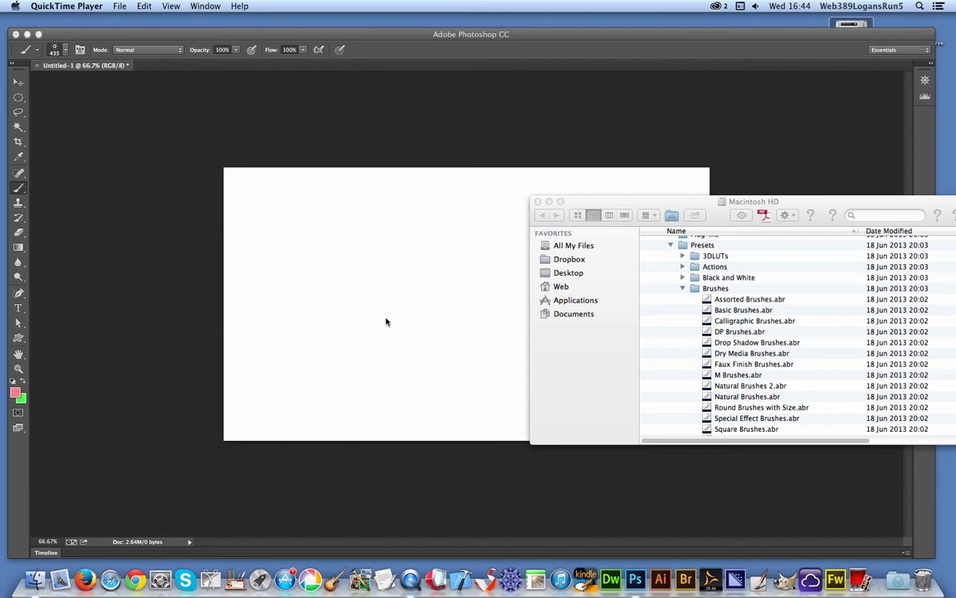
Browse the .abr brush sets in Photoshop CC's Presets > Brushes folder, then return to Photoshop.
click(688, 204)
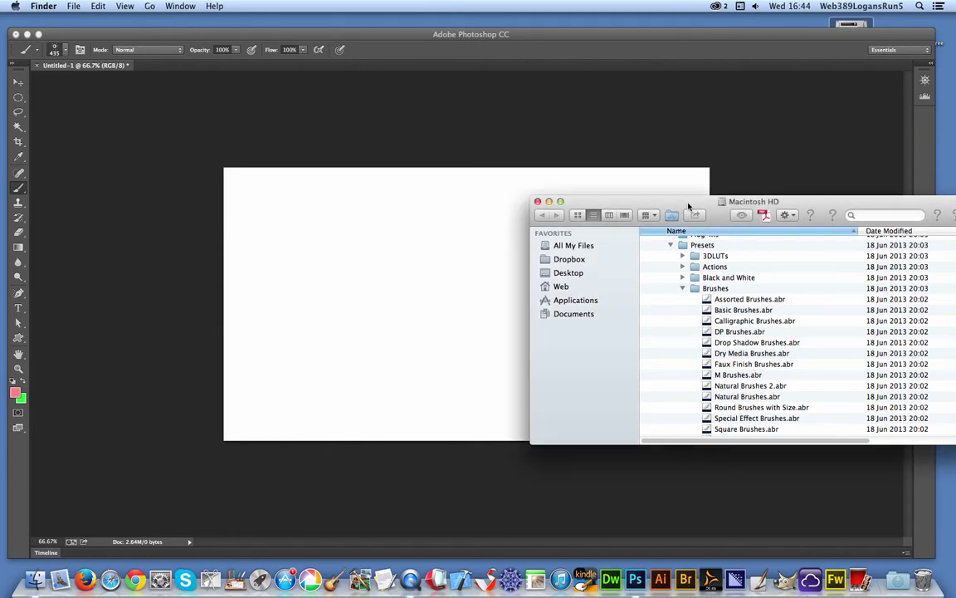
scroll(716, 272, up, 10)
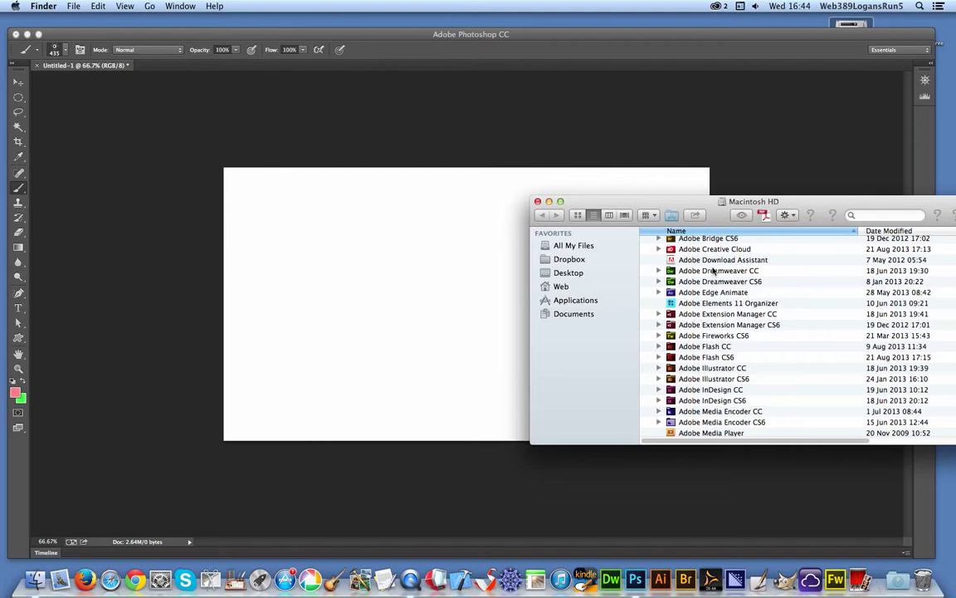
scroll(697, 271, up, 3)
scroll(709, 290, down, 6)
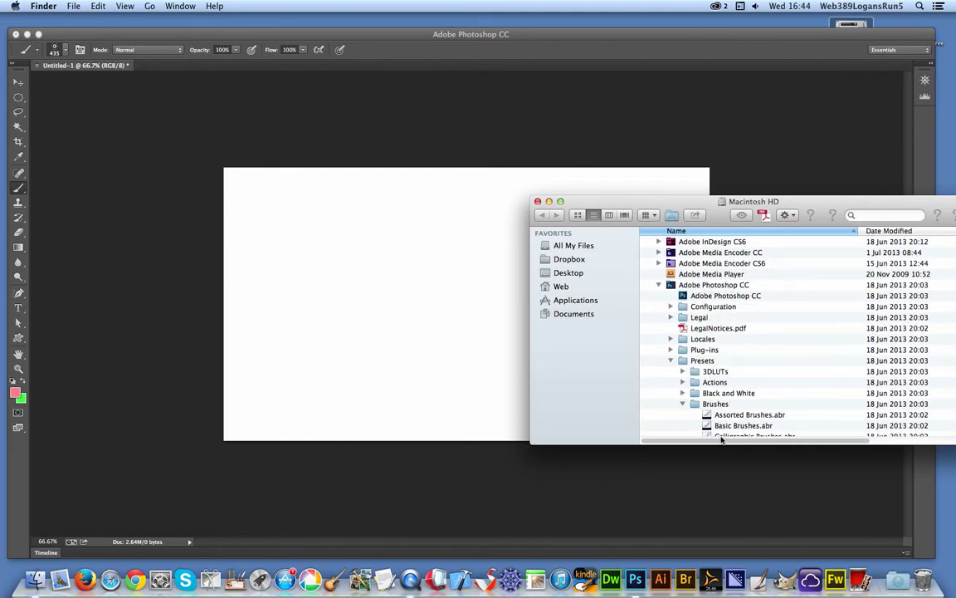
scroll(726, 411, down, 3)
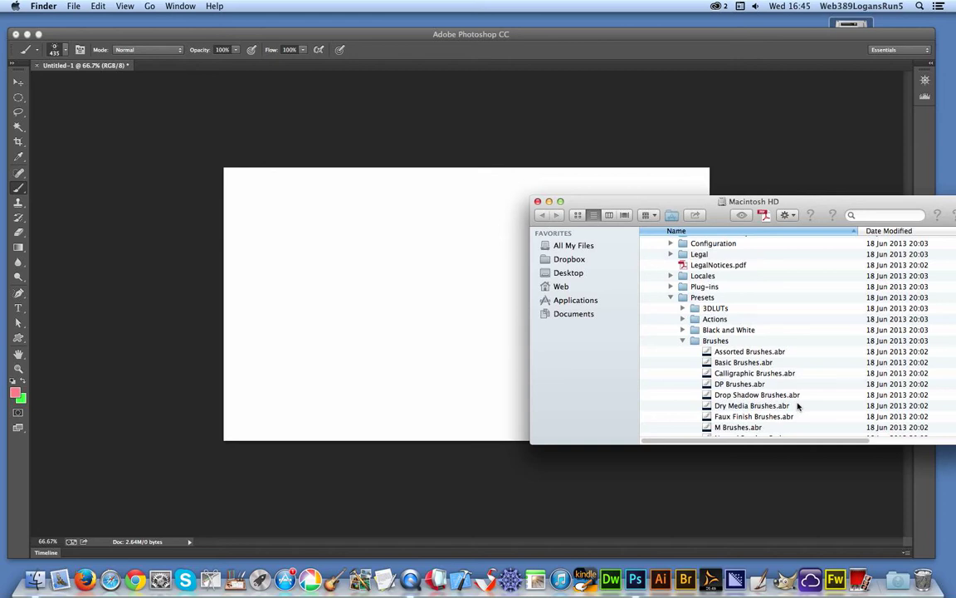
click(444, 35)
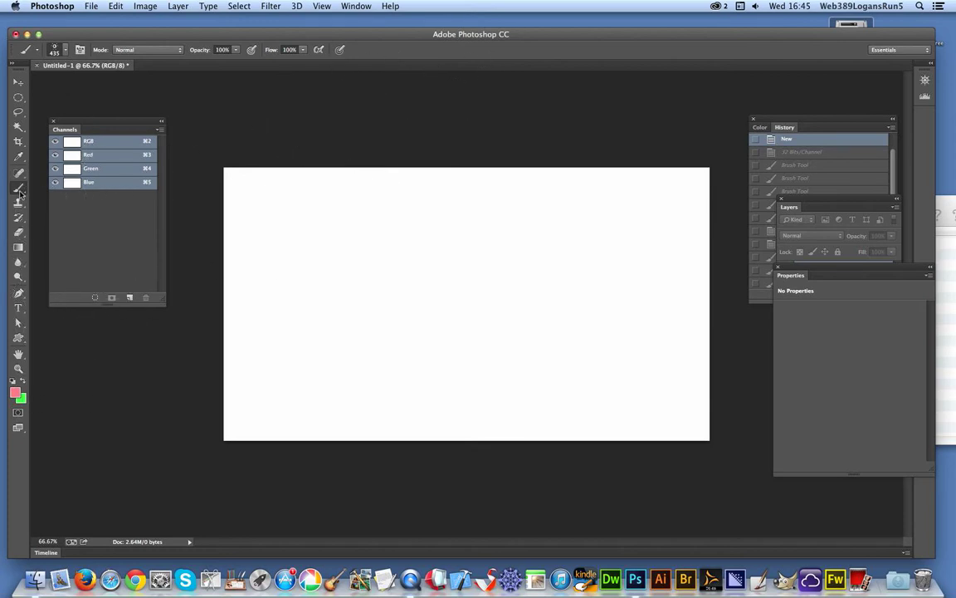
Show the Brush panel from the Window menu and glance at its options menu.
click(356, 6)
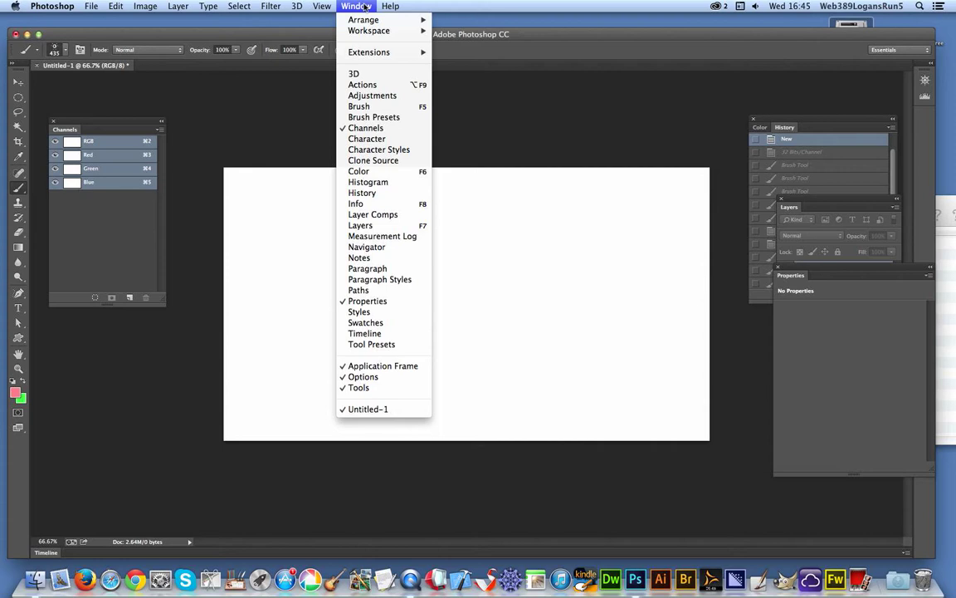
click(359, 106)
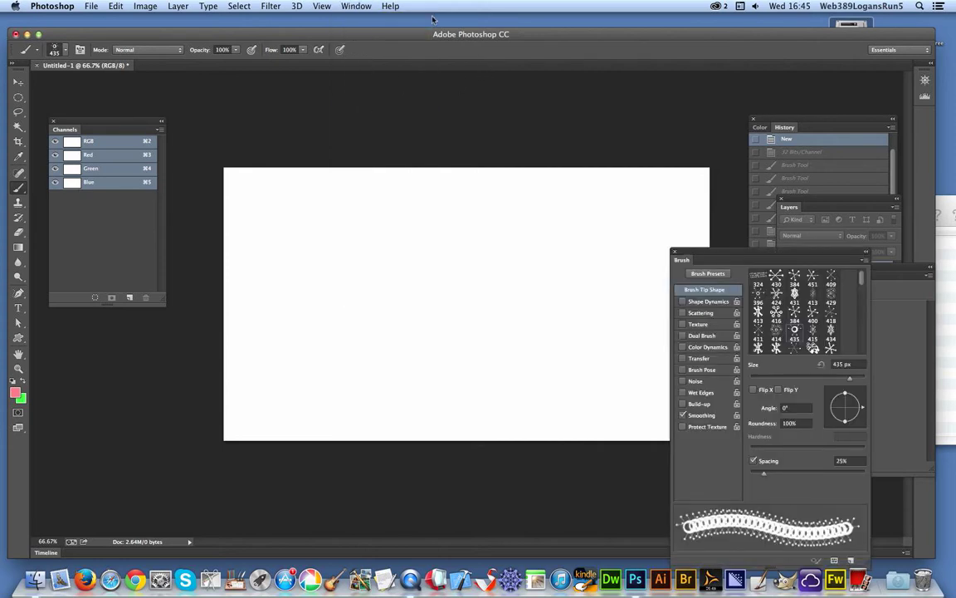
click(864, 261)
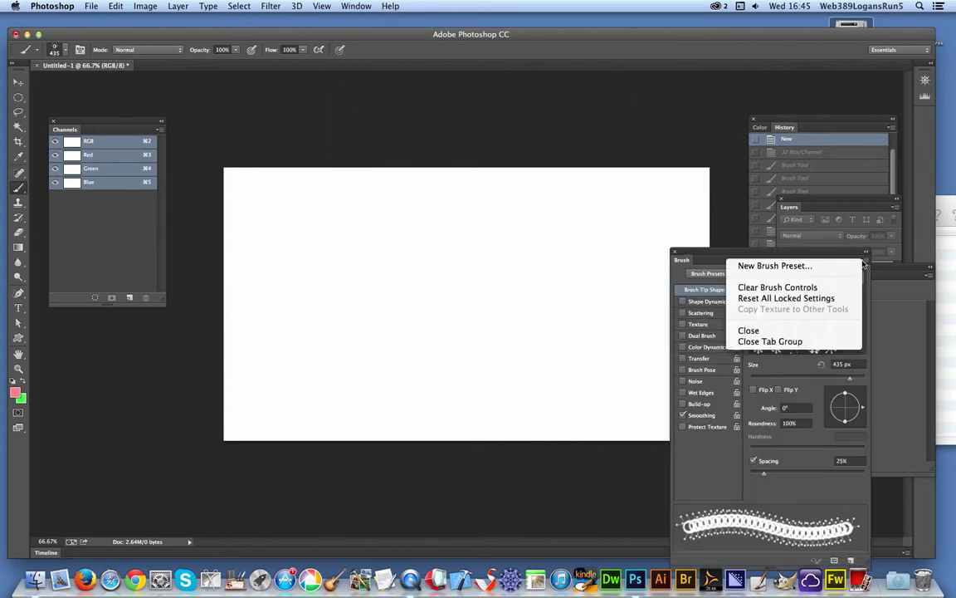
click(324, 5)
Show the Brush Presets panel and open its flyout with Load and Replace Brushes.
click(357, 6)
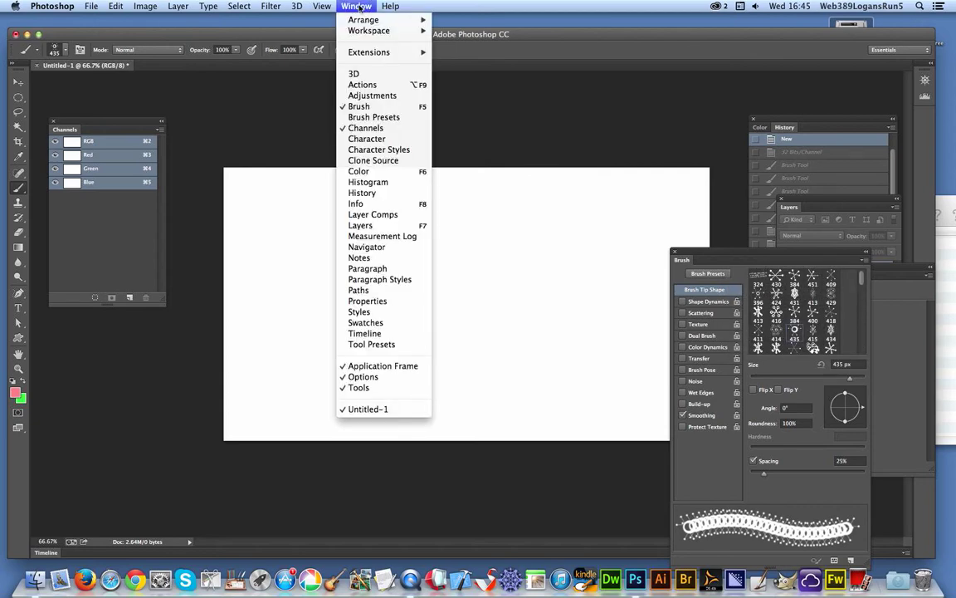
click(378, 117)
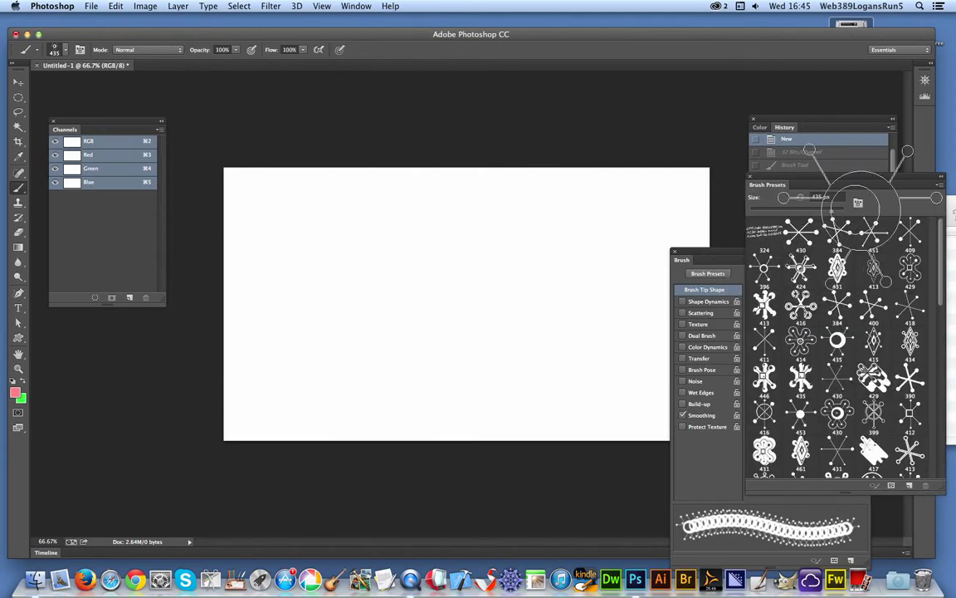
click(939, 184)
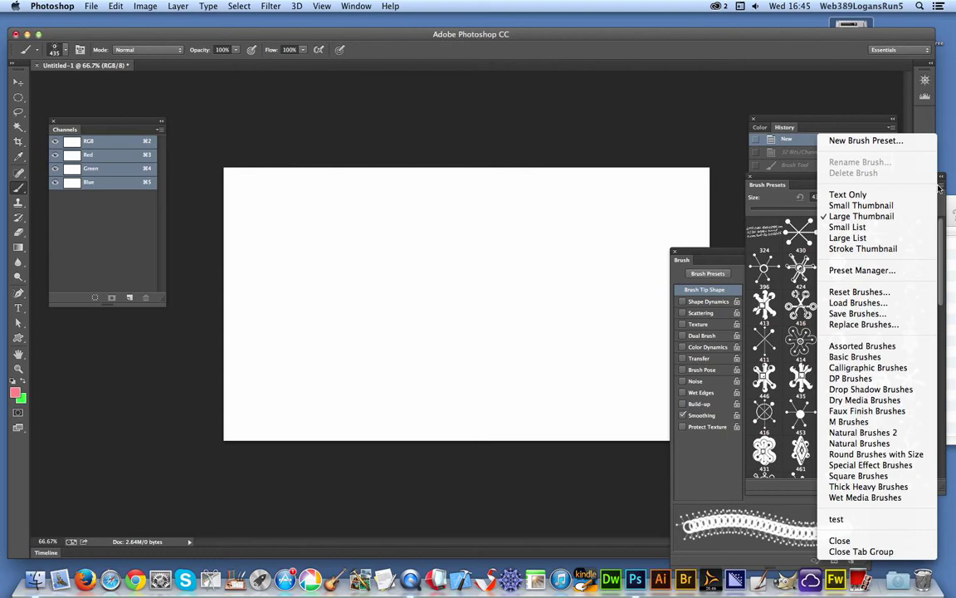
Start Replace Brushes and navigate to Web > my graphicxtras products > Photoshop Brush packs.
click(857, 326)
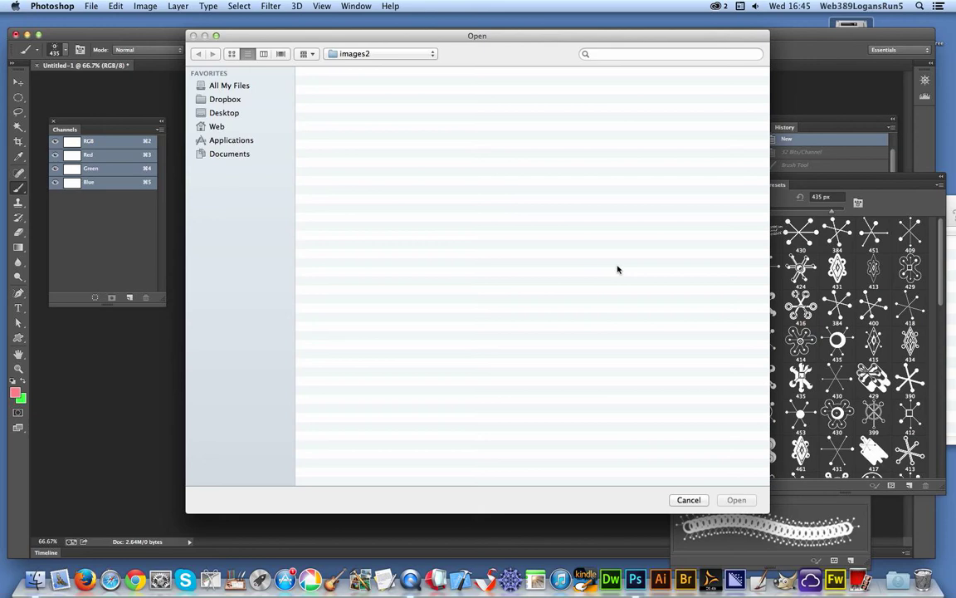
click(231, 114)
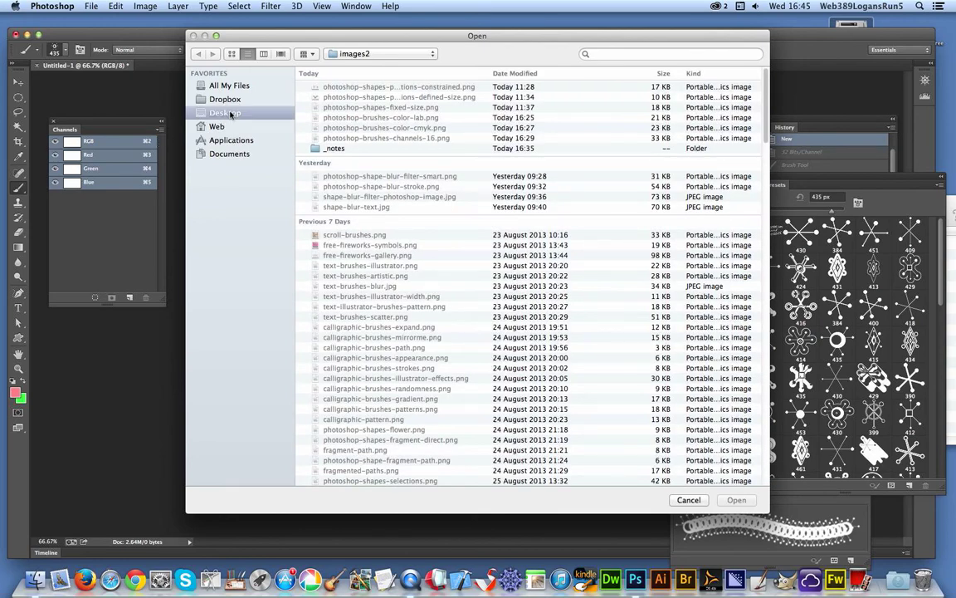
click(220, 127)
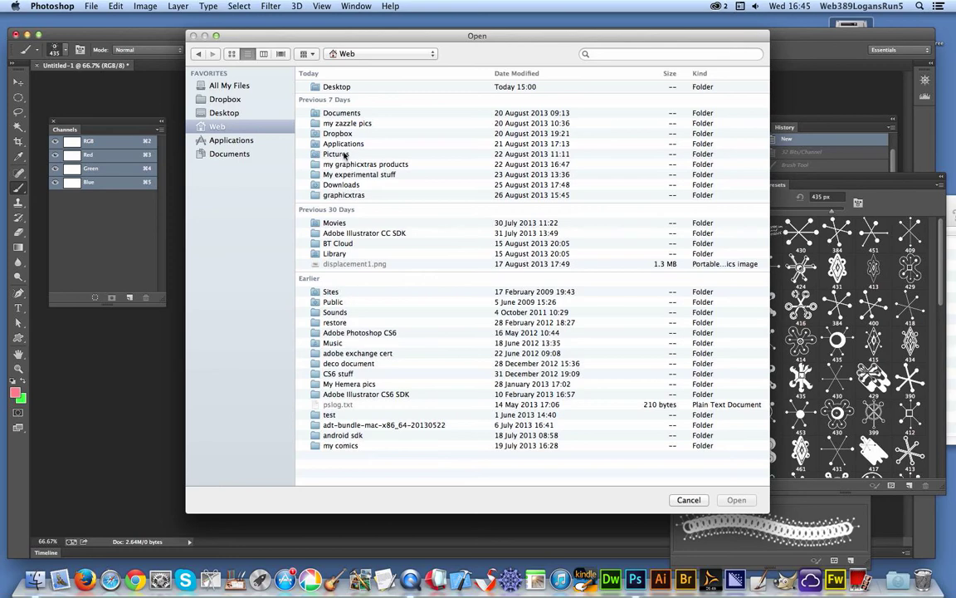
click(351, 165)
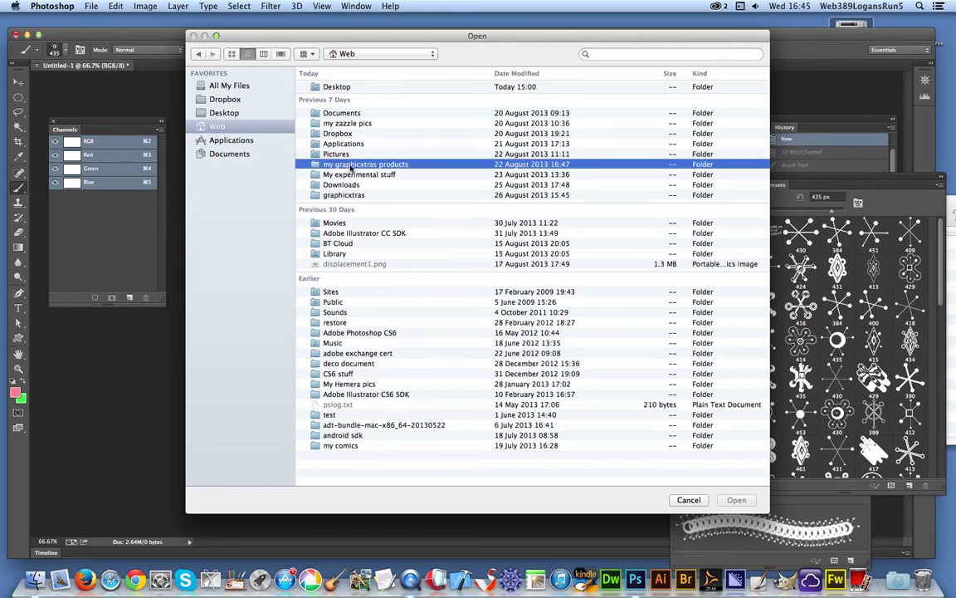
double_click(351, 165)
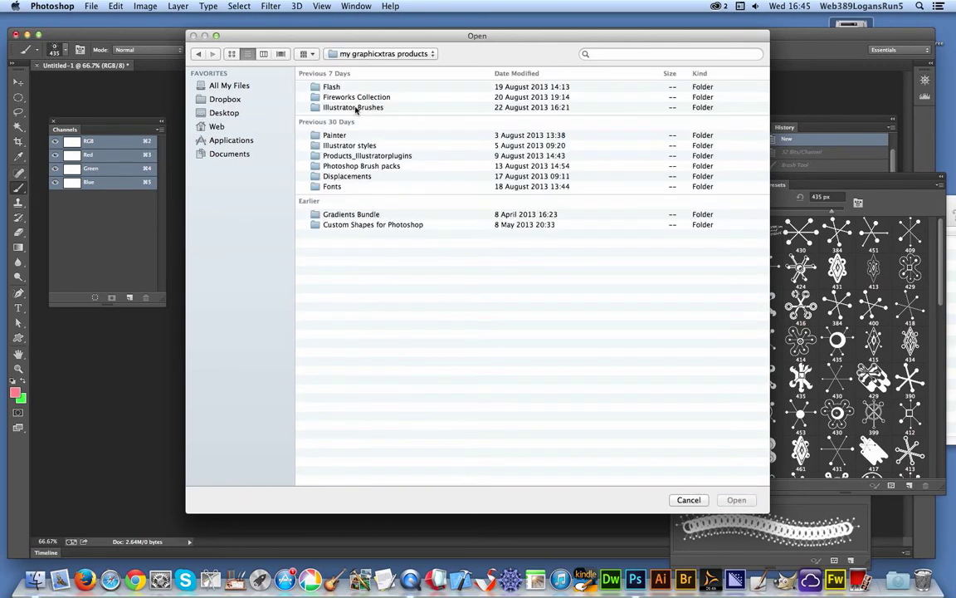
click(351, 167)
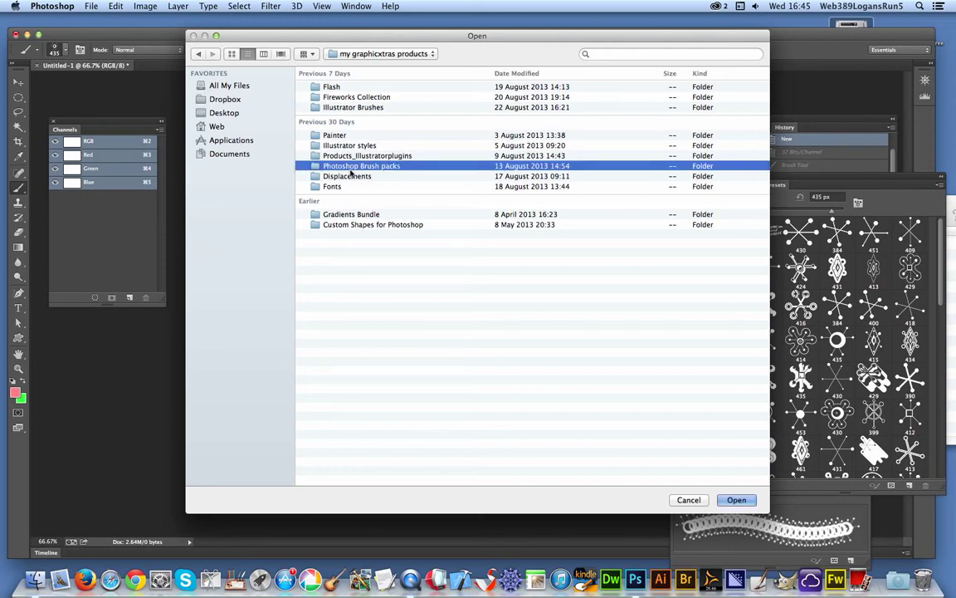
double_click(352, 164)
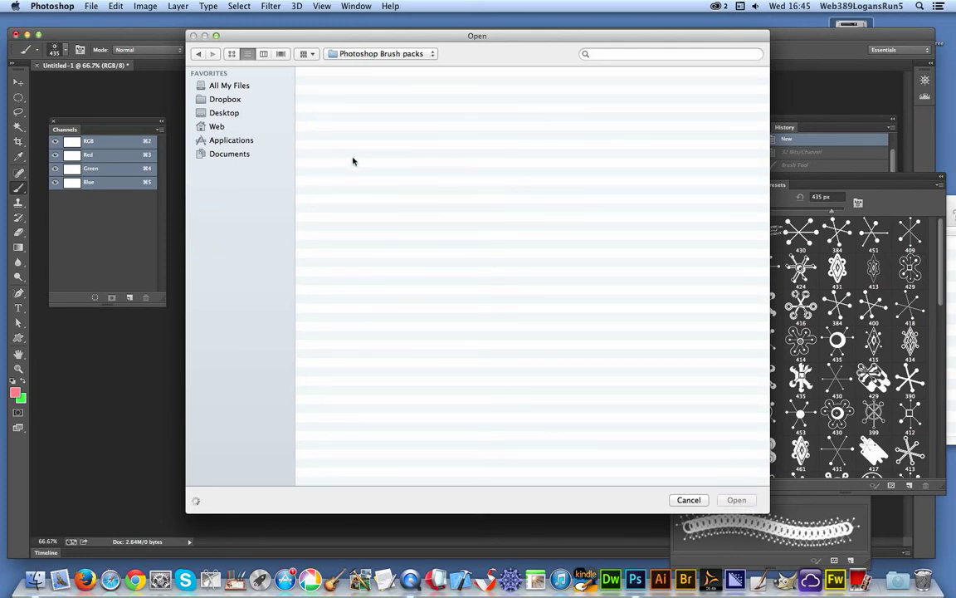
Open 3D Cubes – Pack 98 > Brushes ABR and load GX98_3DCubes.abr.
click(359, 157)
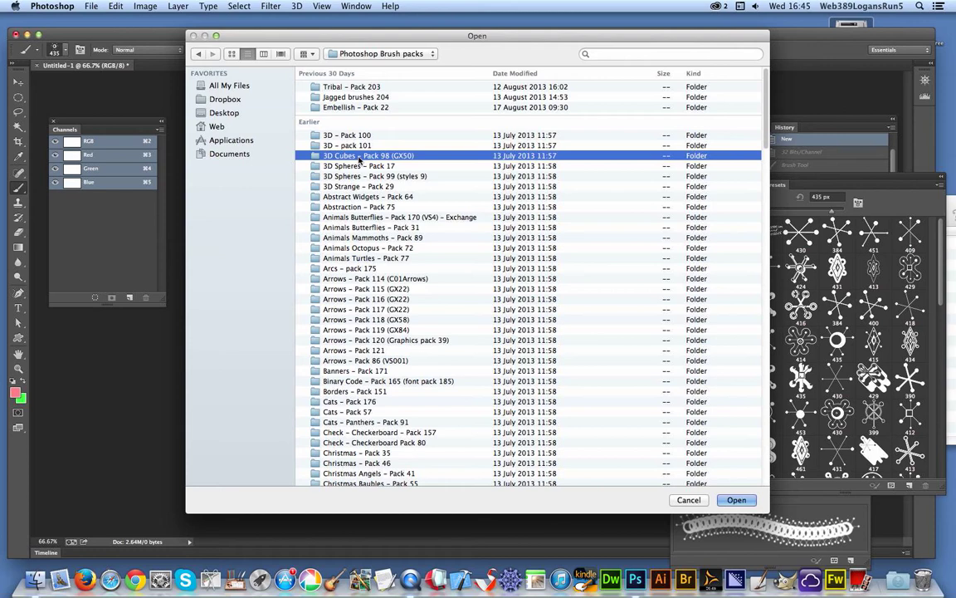
double_click(359, 157)
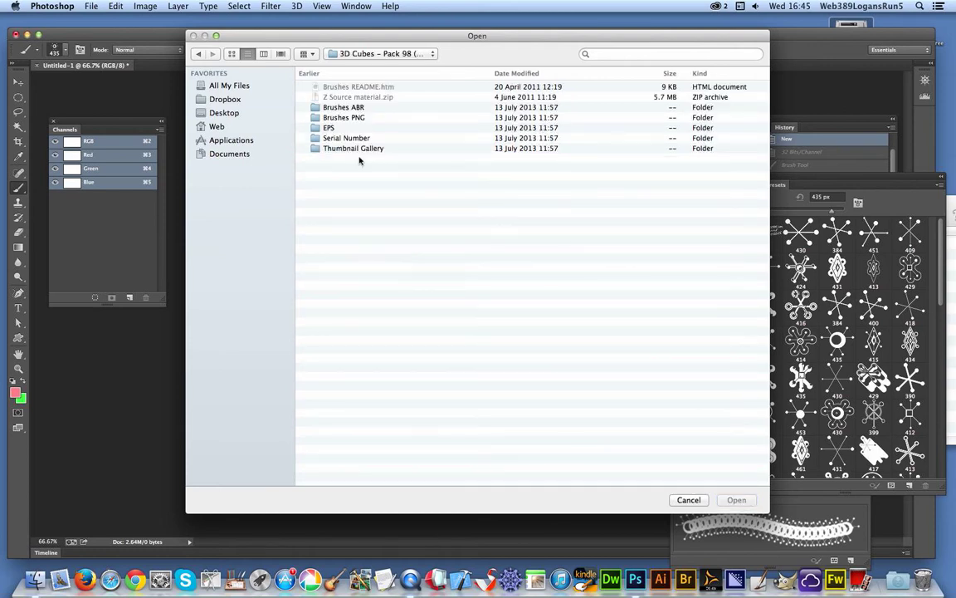
click(357, 108)
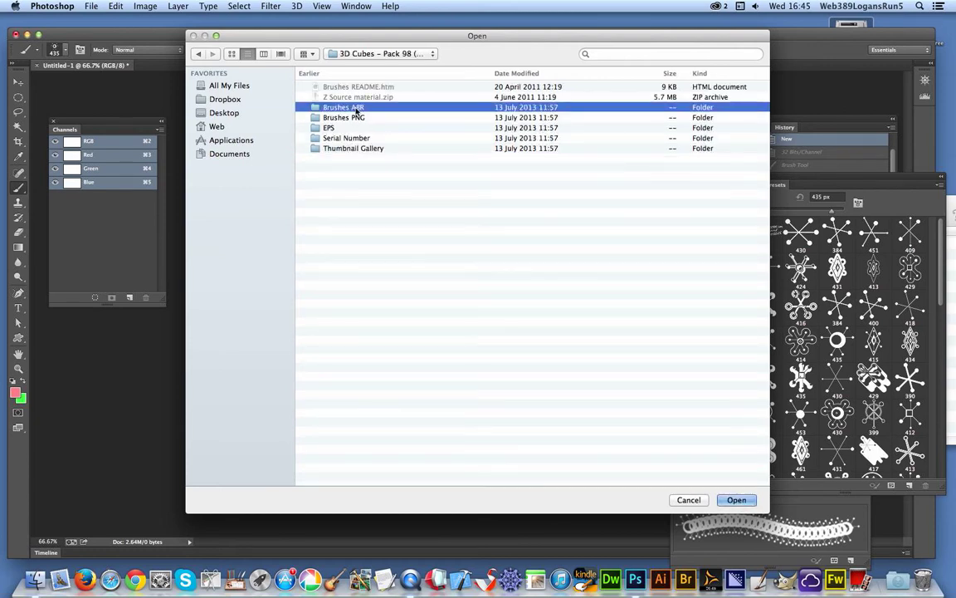
double_click(357, 108)
click(319, 86)
click(736, 499)
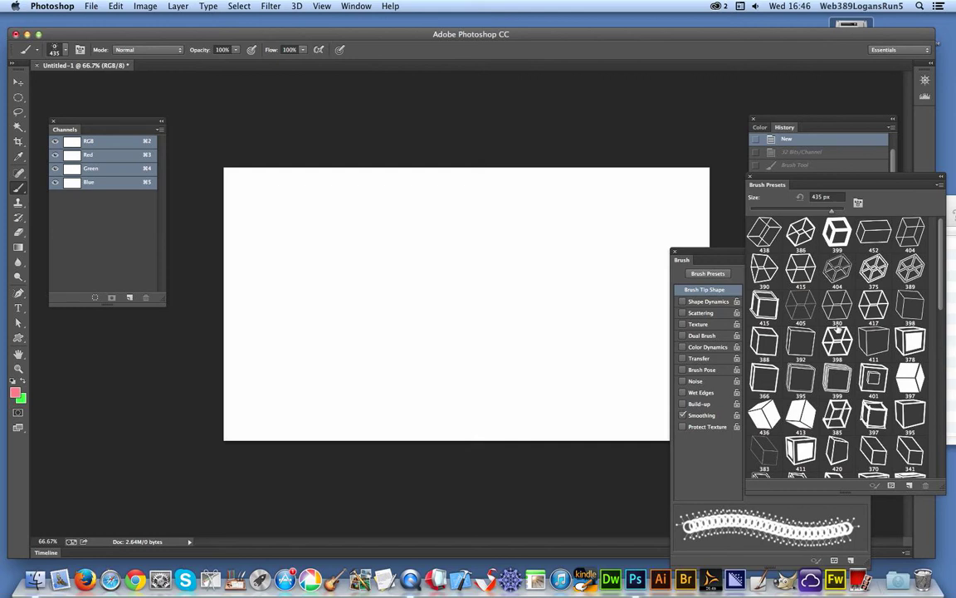
Select a 435 px cube brush, then review the Brushes list in Preset Manager and close it.
click(837, 326)
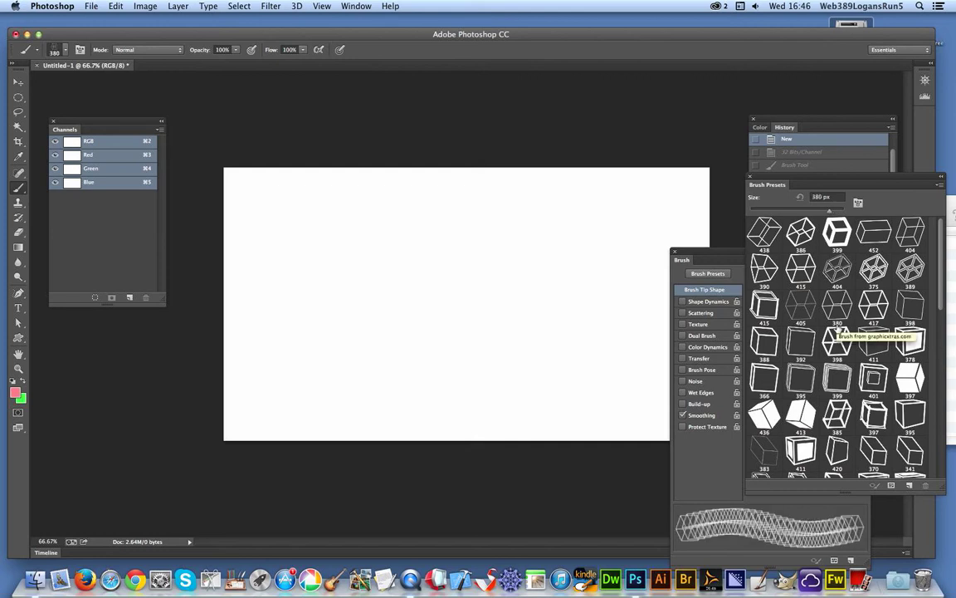
click(800, 304)
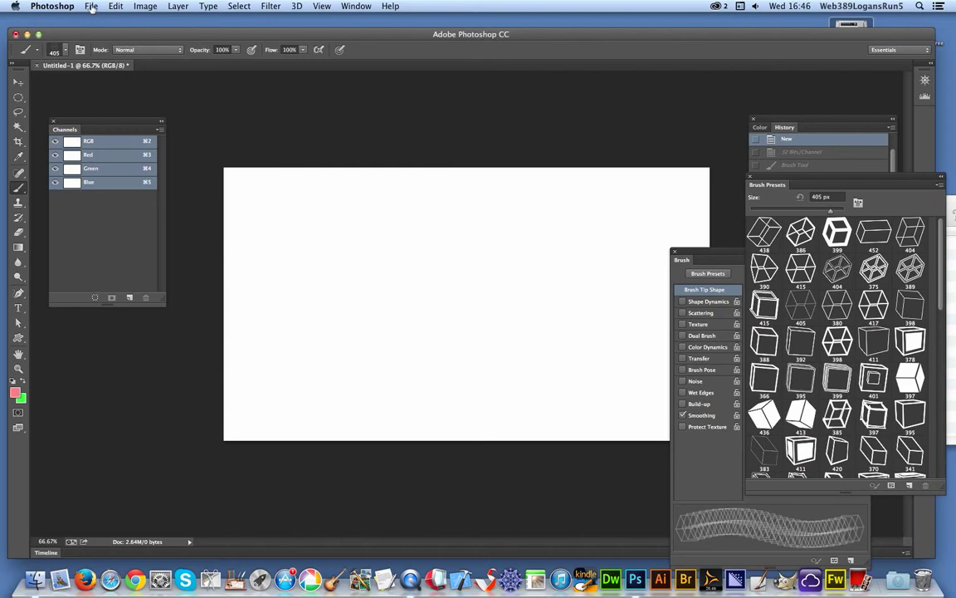
click(115, 7)
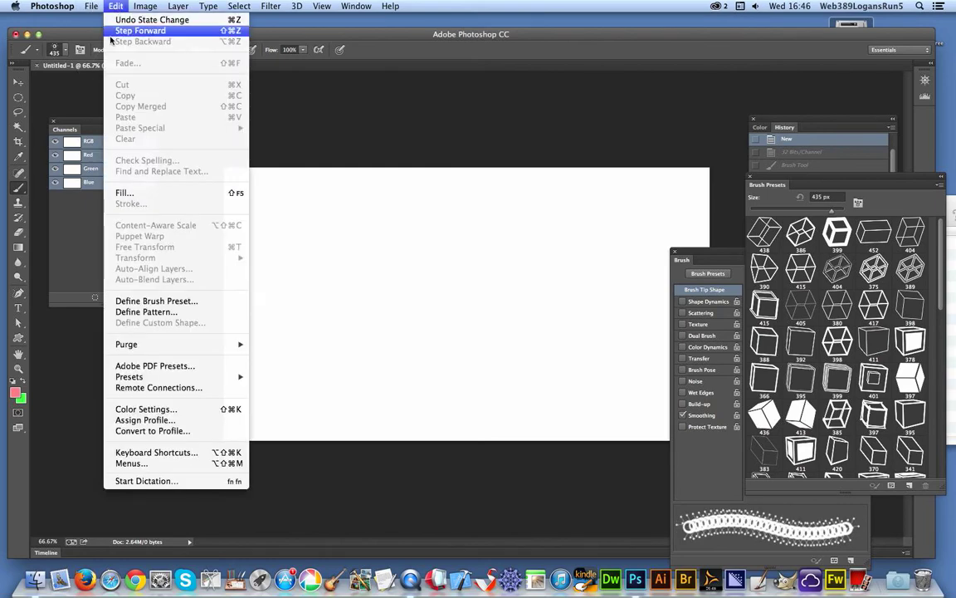
mouse_move(149, 377)
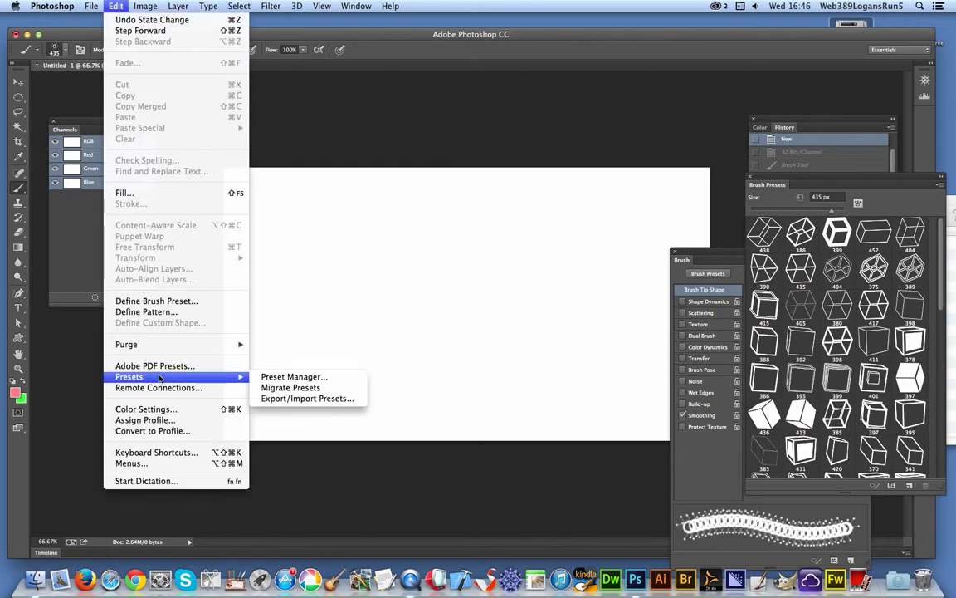
click(282, 376)
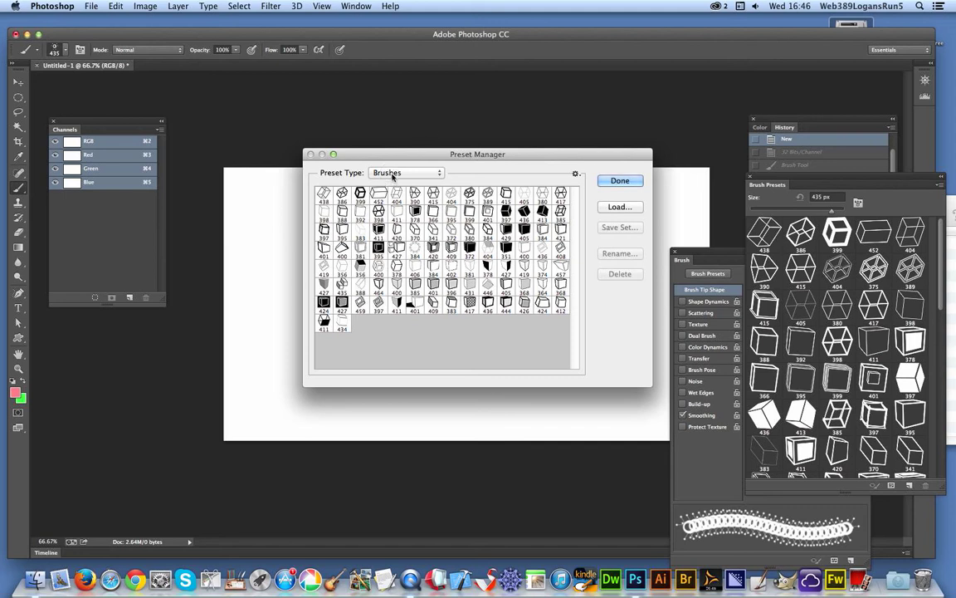
click(390, 172)
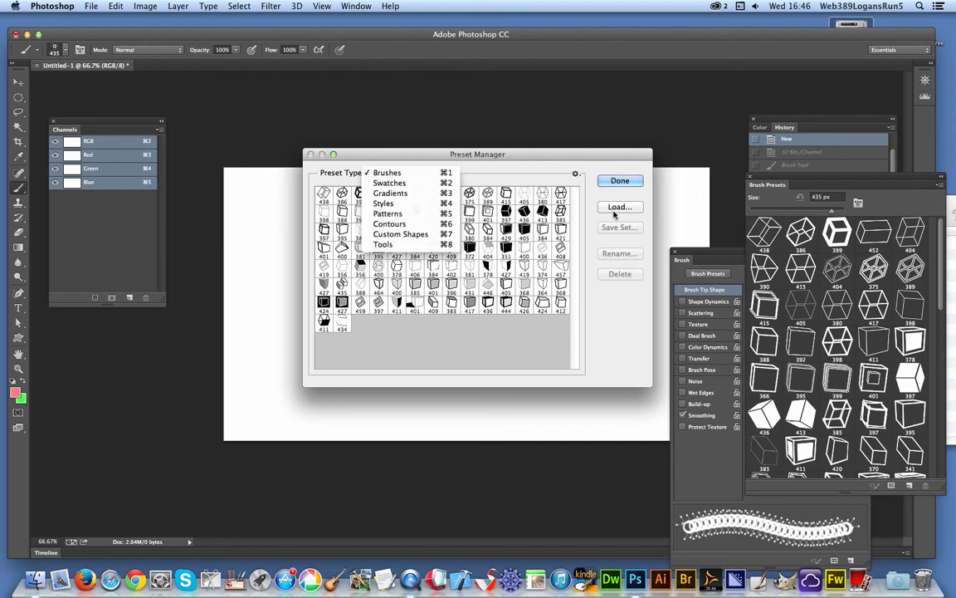
click(97, 7)
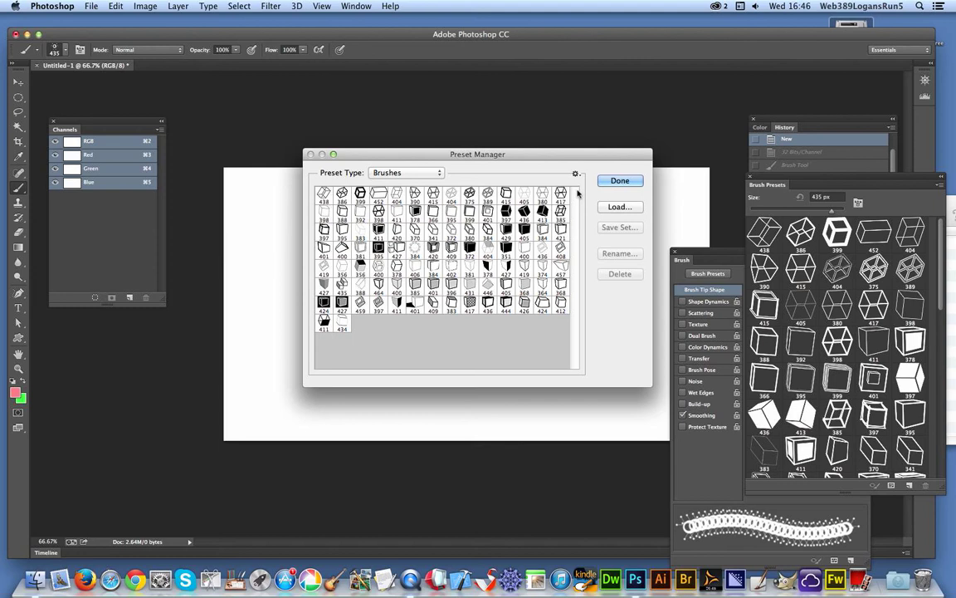
click(629, 182)
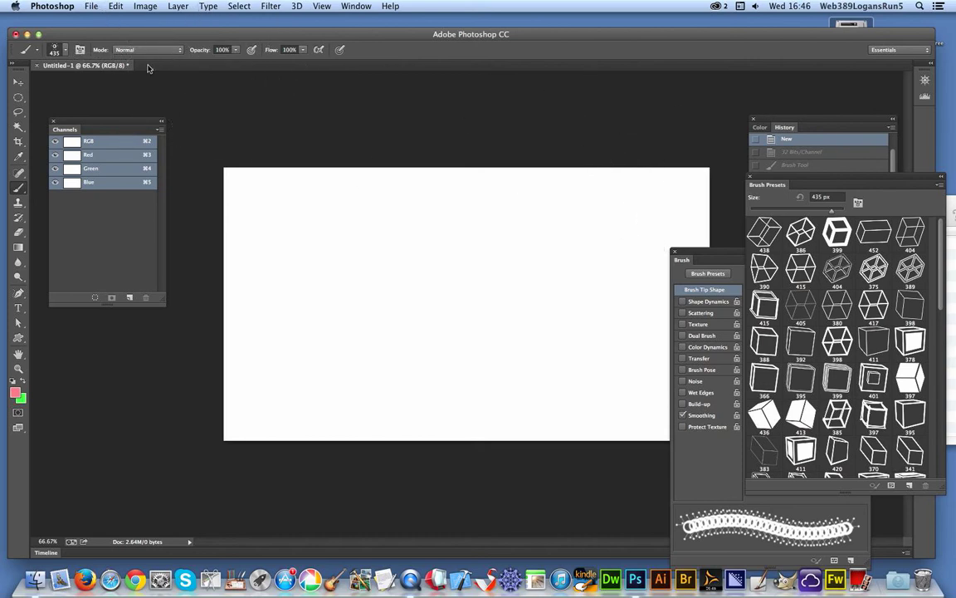
Start File > Open and navigate to my graphicxtras products > Photoshop Brush packs.
click(92, 7)
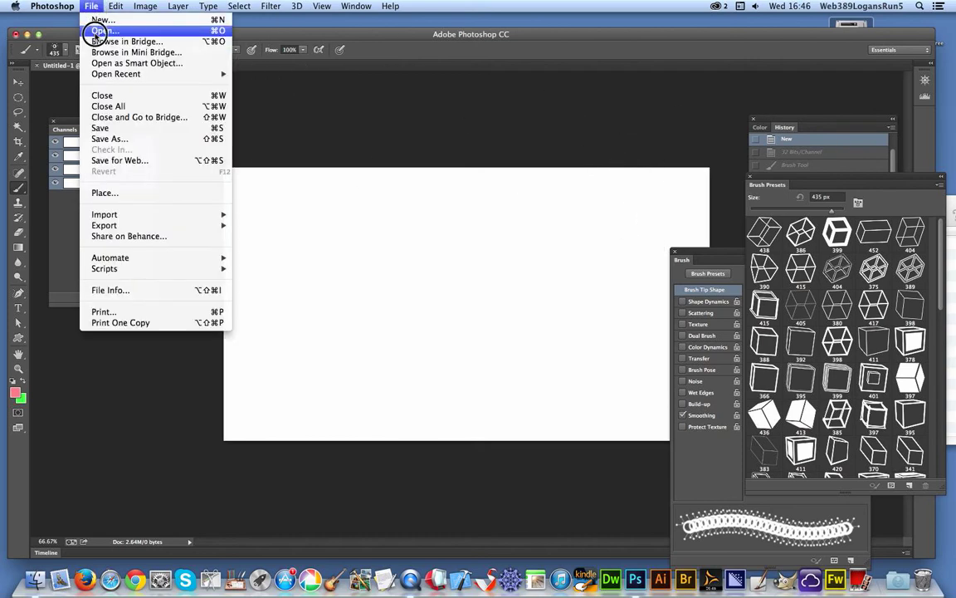
click(103, 19)
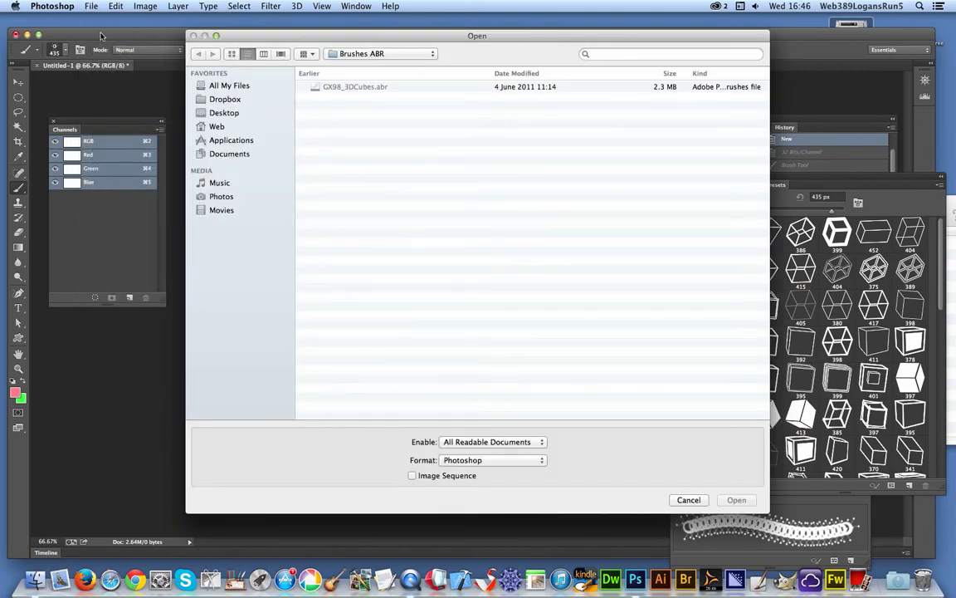
click(211, 109)
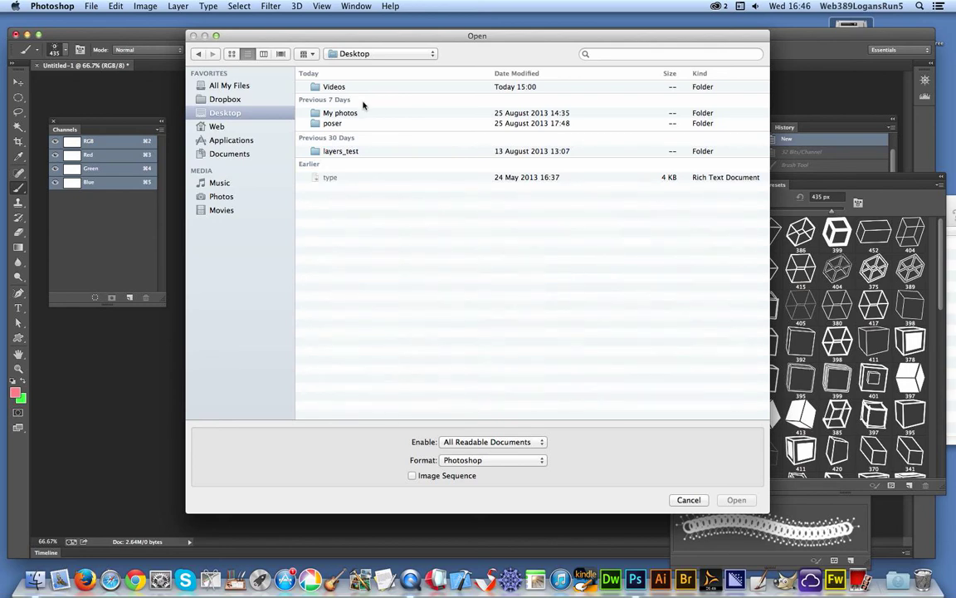
click(207, 126)
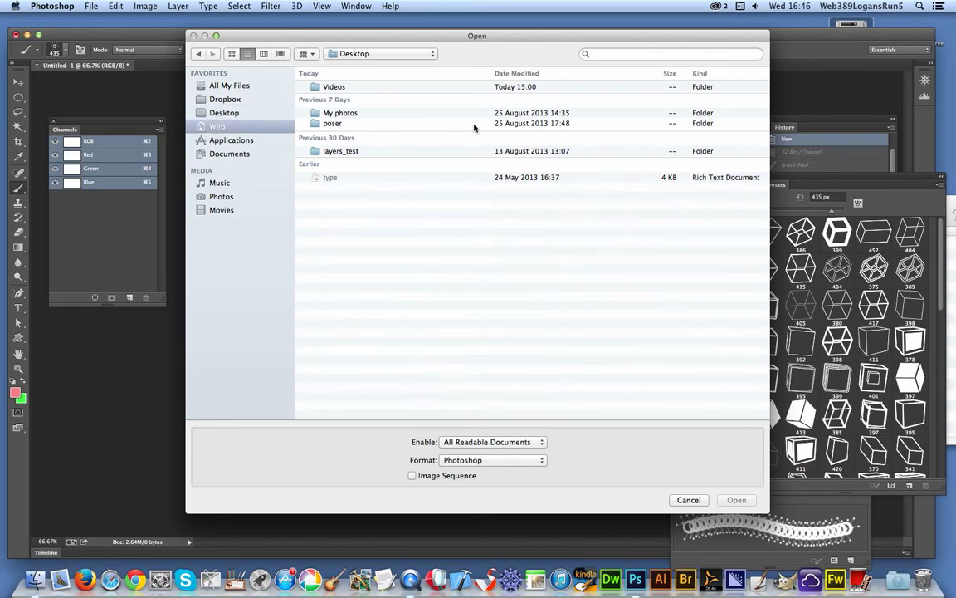
click(366, 164)
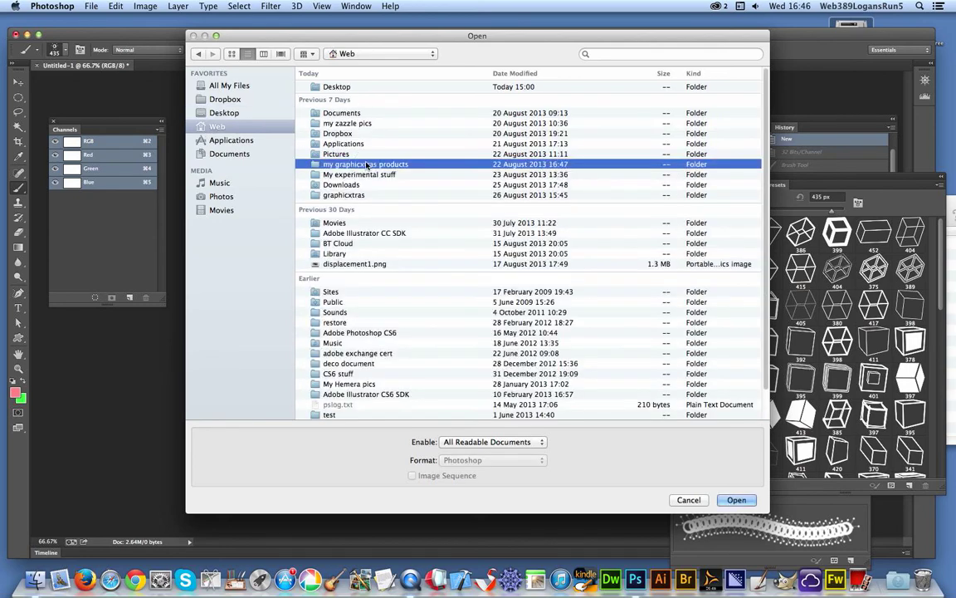
double_click(366, 164)
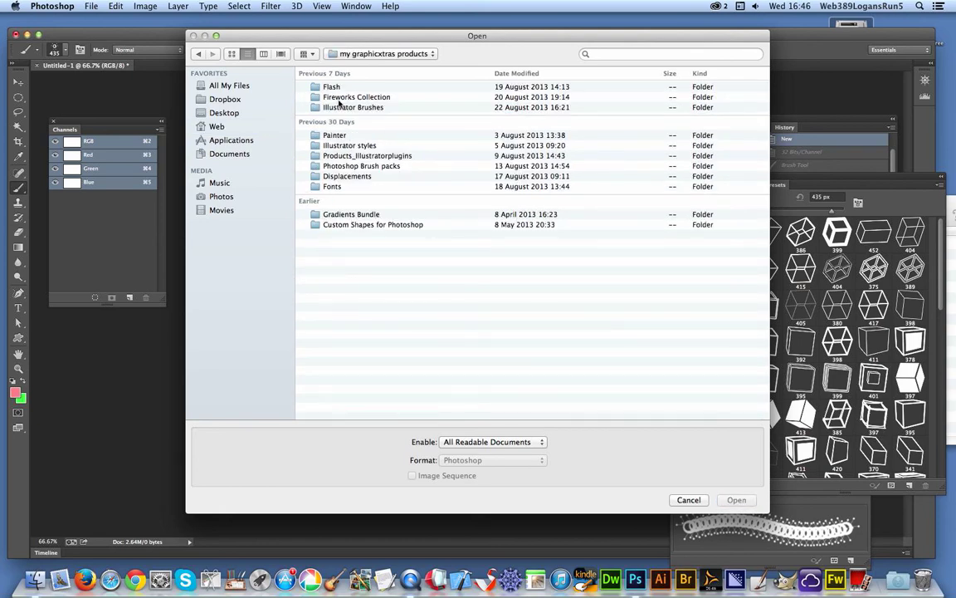
click(354, 166)
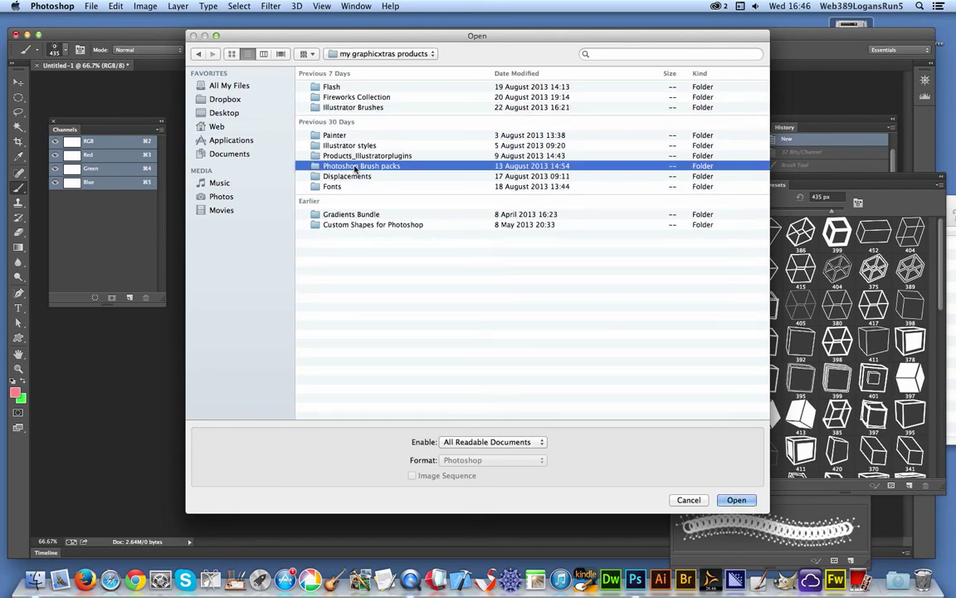
double_click(356, 168)
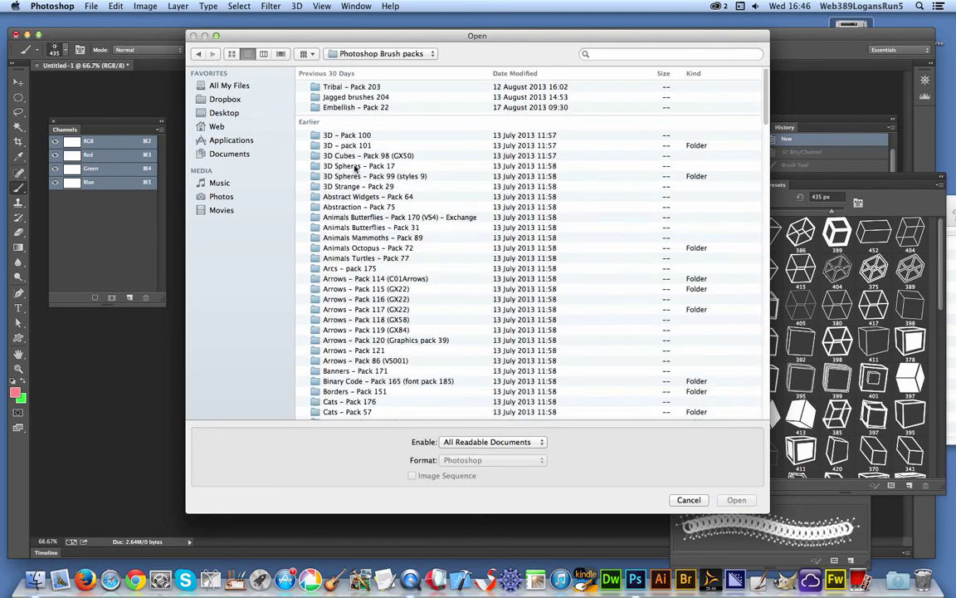
Open GX203_Tribal_016.png from Tribal – Pack 203 > PNG Brushes.
double_click(360, 88)
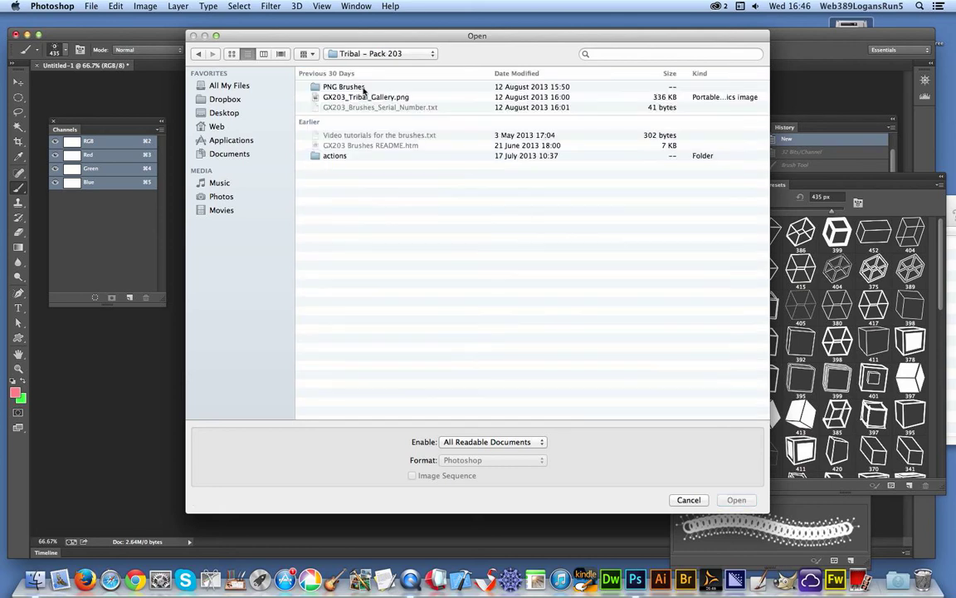
double_click(359, 89)
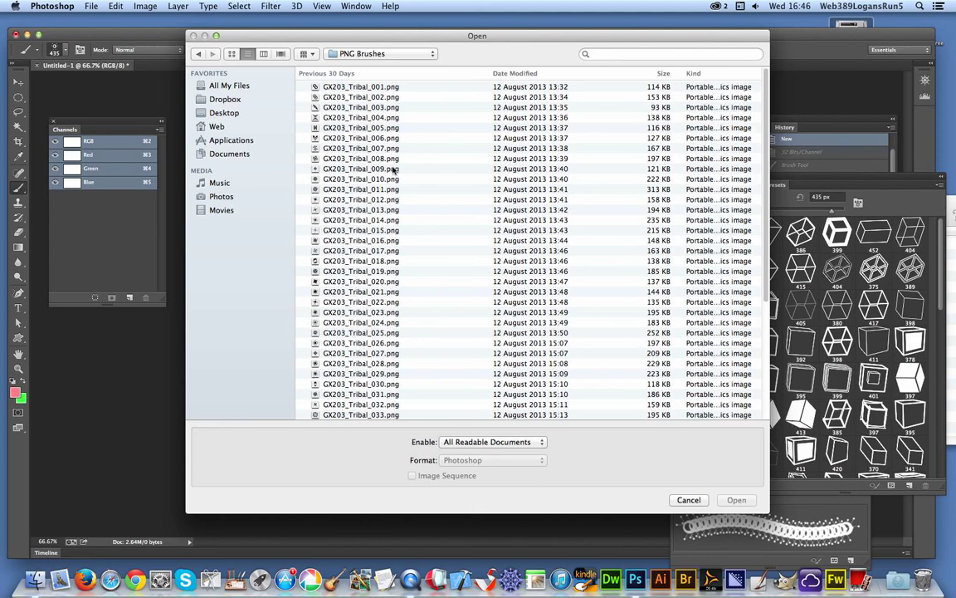
click(386, 241)
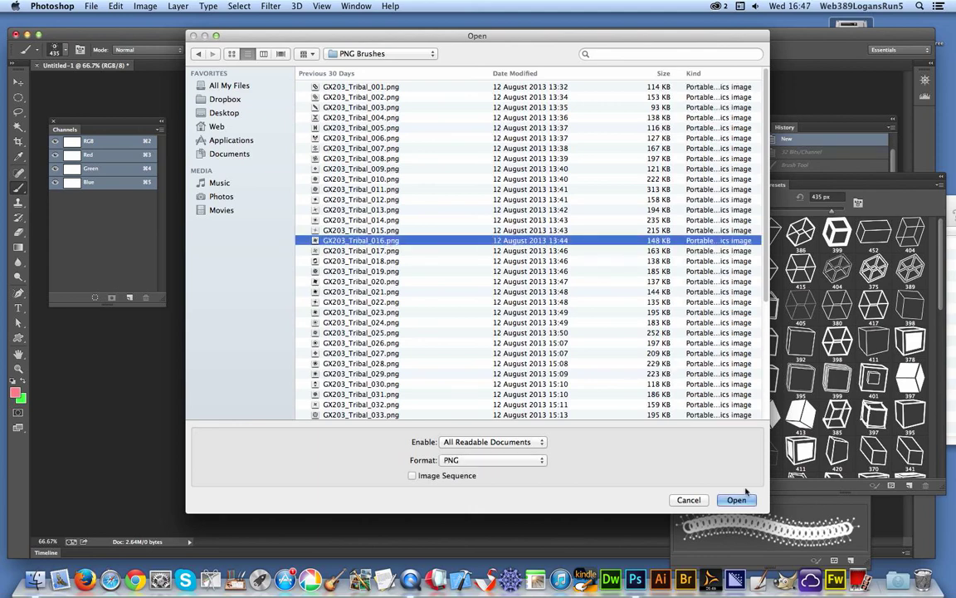
key(Return)
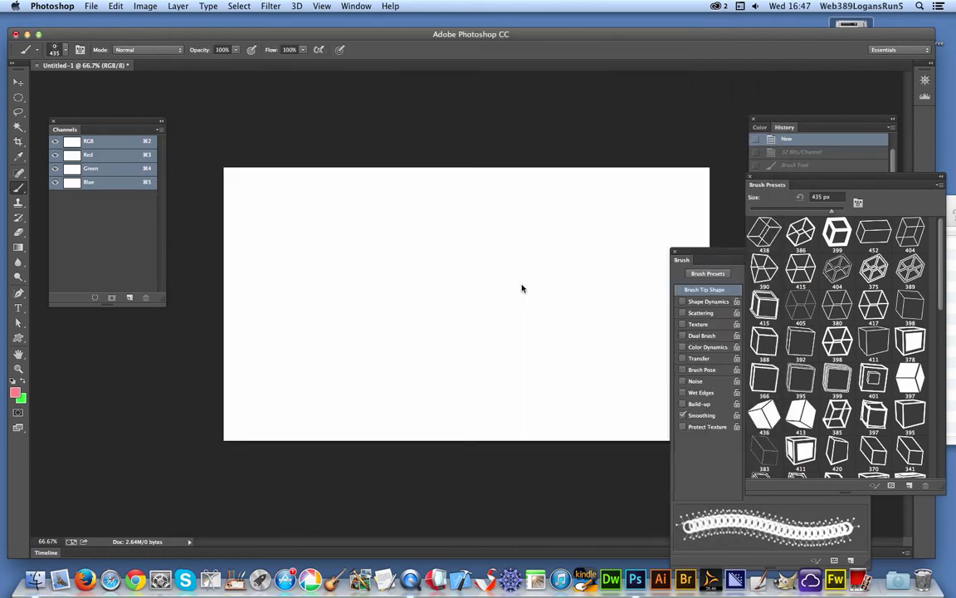
Define the tribal image as a 1869 px brush preset named GX203_Tribal_016.png.
click(117, 7)
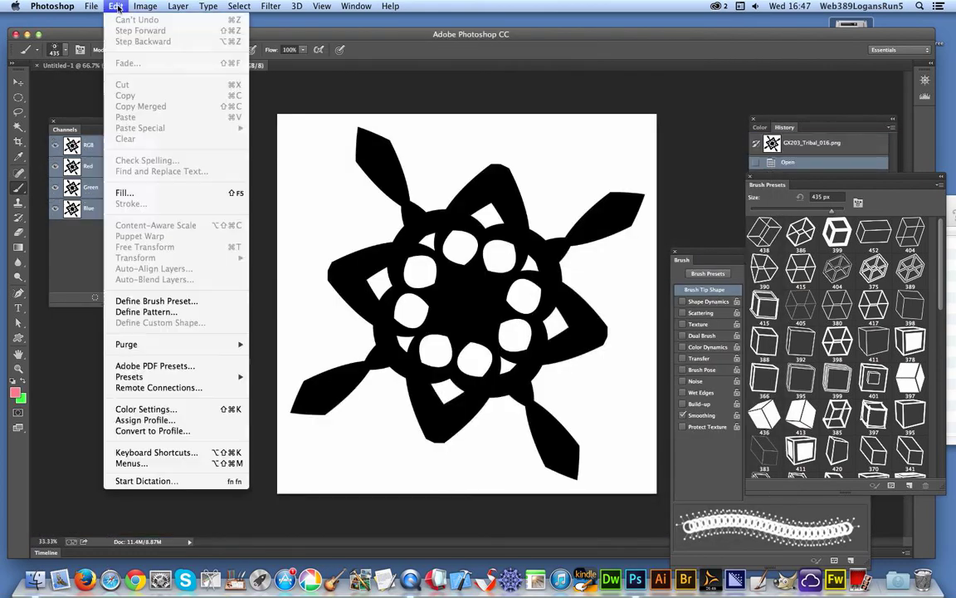
click(162, 300)
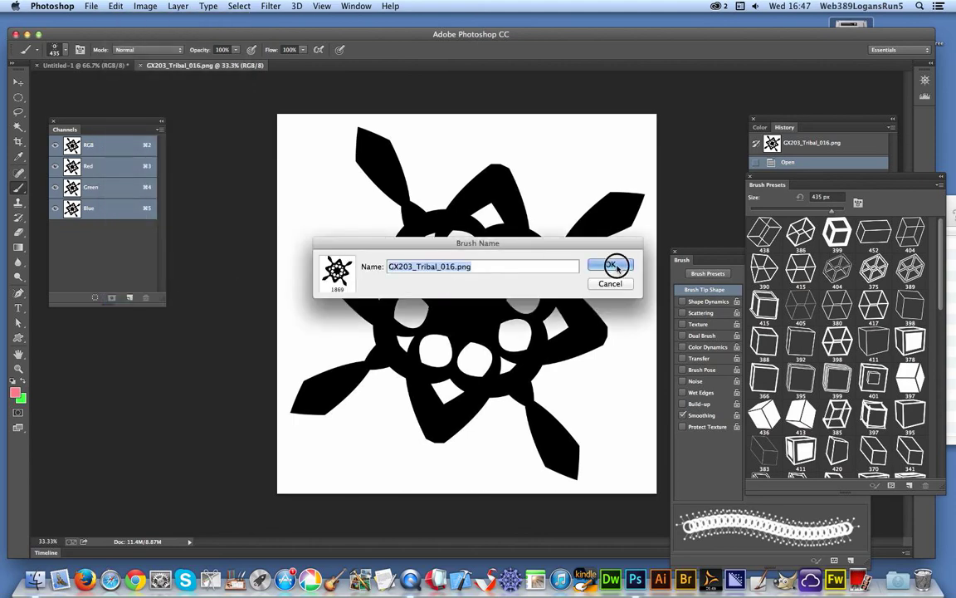
click(610, 260)
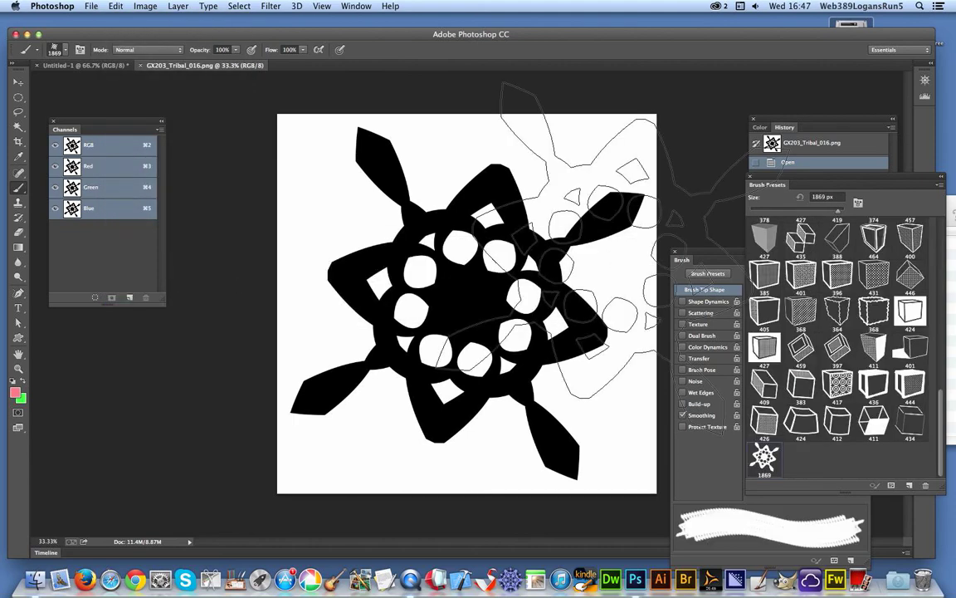